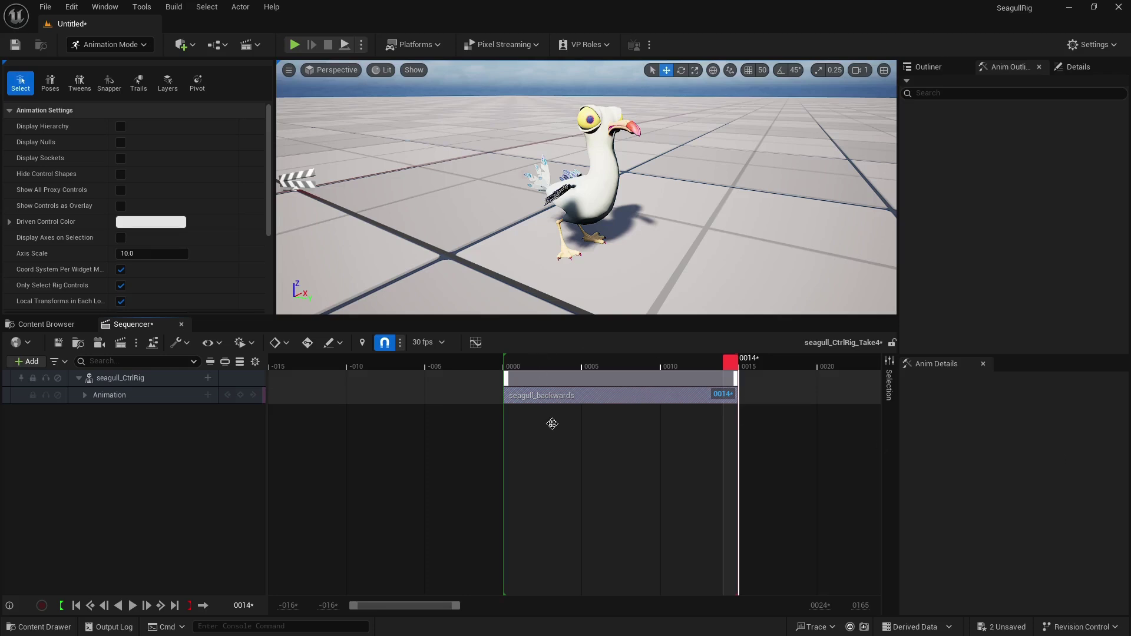
Step: Replay seagull_backwards from its first frame, then open the seagull_CtrlRig asset
click(516, 363)
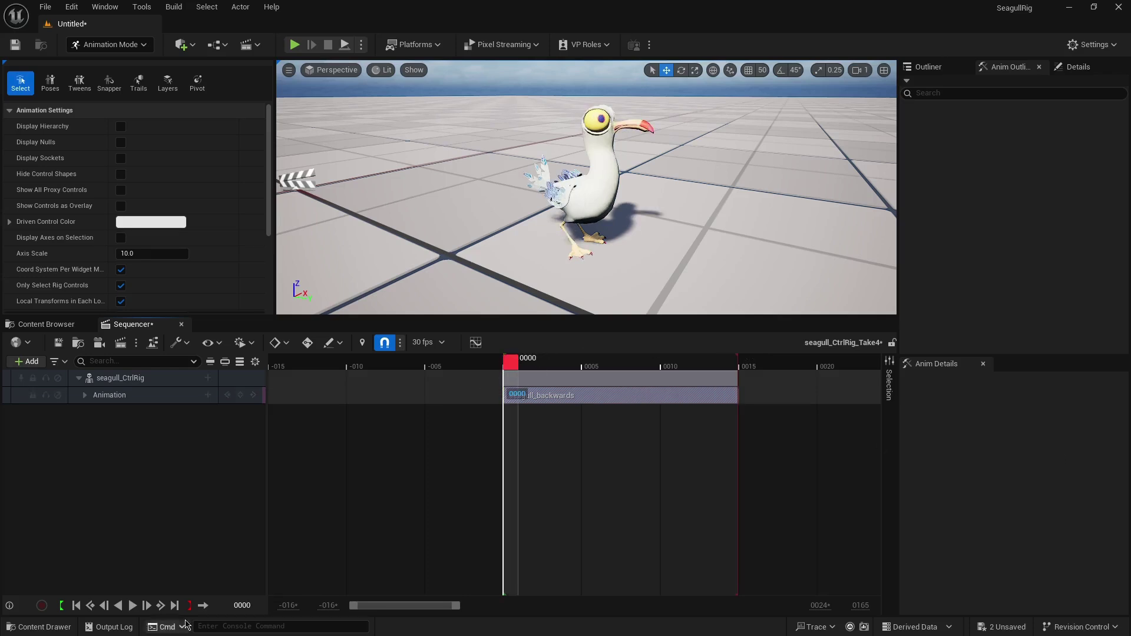
click(132, 606)
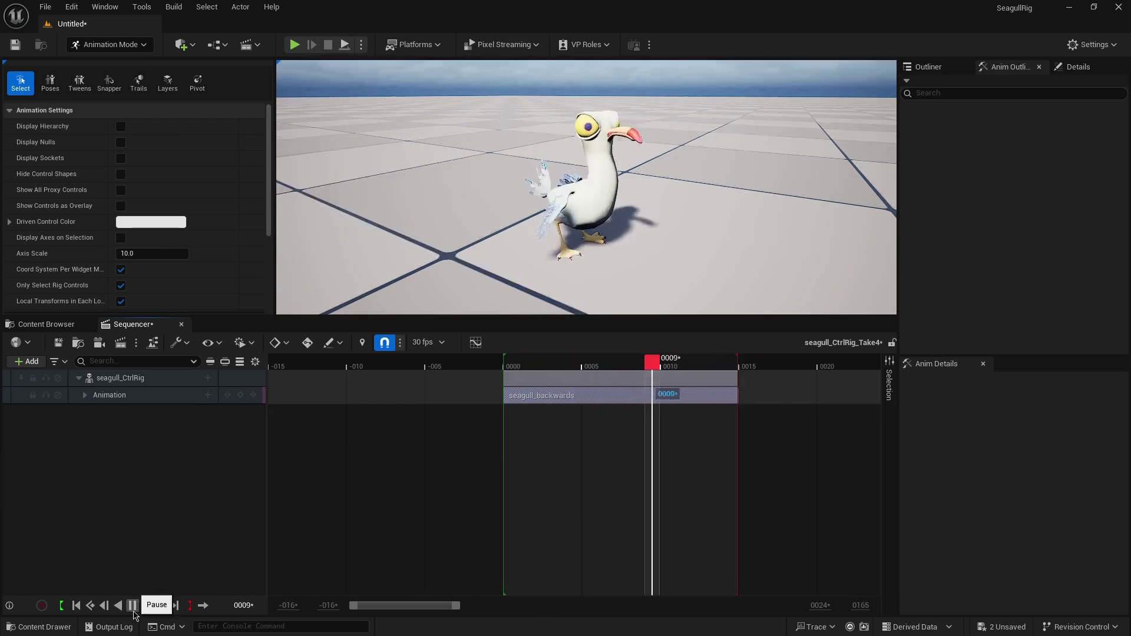
click(46, 325)
double_click(624, 428)
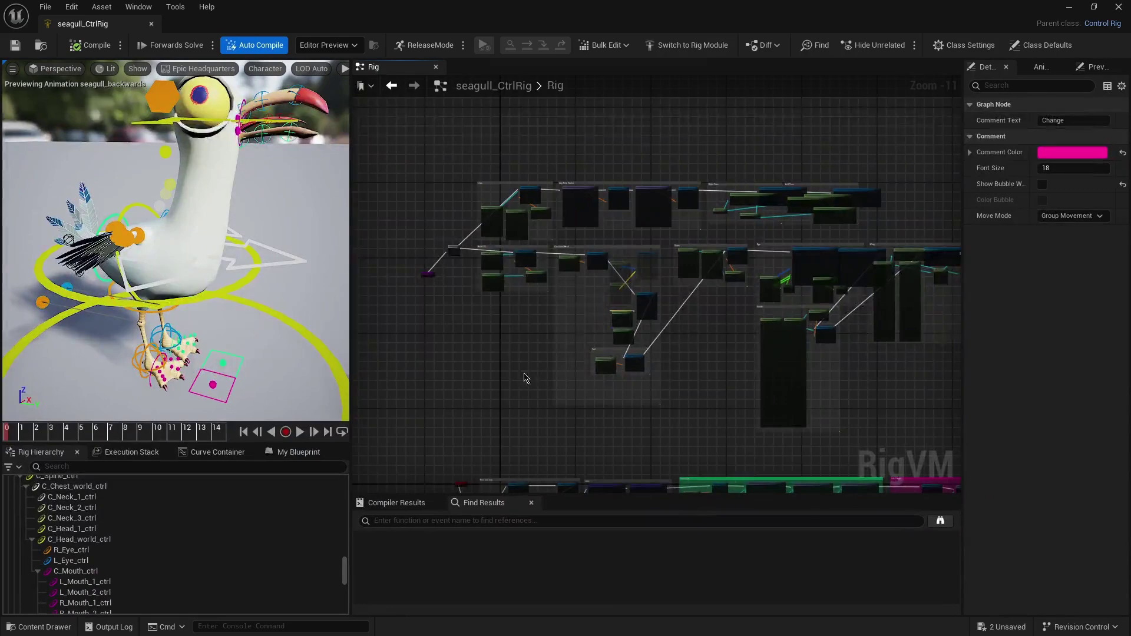
Step: Survey the Rig graph's Construction Event, Legs group and other node groups
scroll(531, 380, up, 4)
scroll(556, 385, up, 2)
right_drag(514, 367, 601, 401)
scroll(588, 400, up, 4)
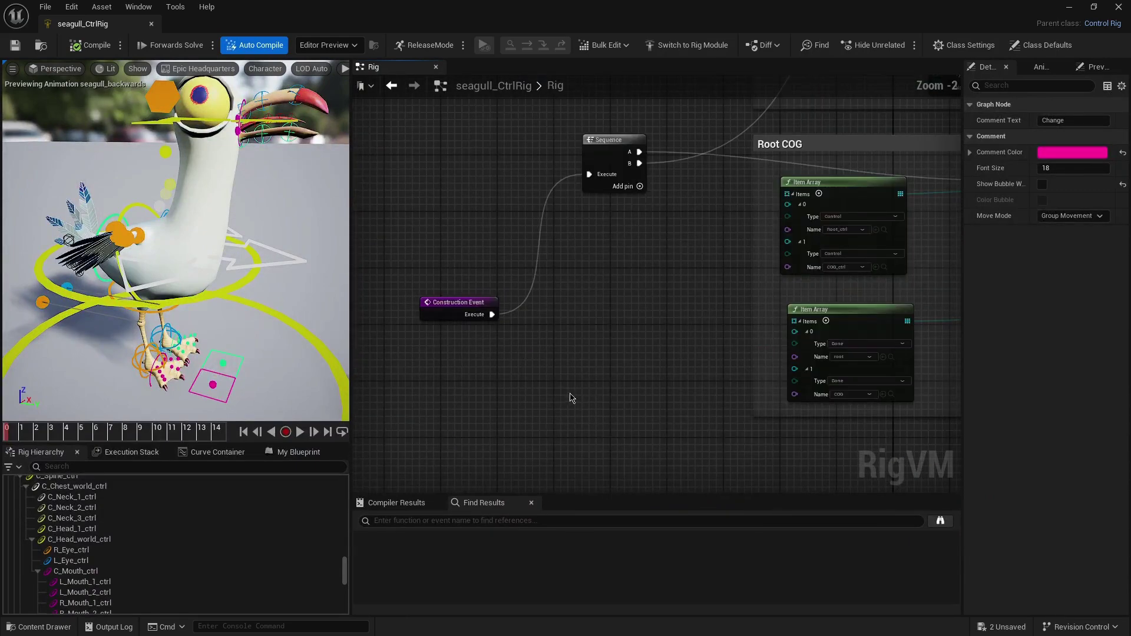
drag(416, 245, 453, 359)
right_drag(472, 392, 504, 424)
scroll(517, 422, down, 3)
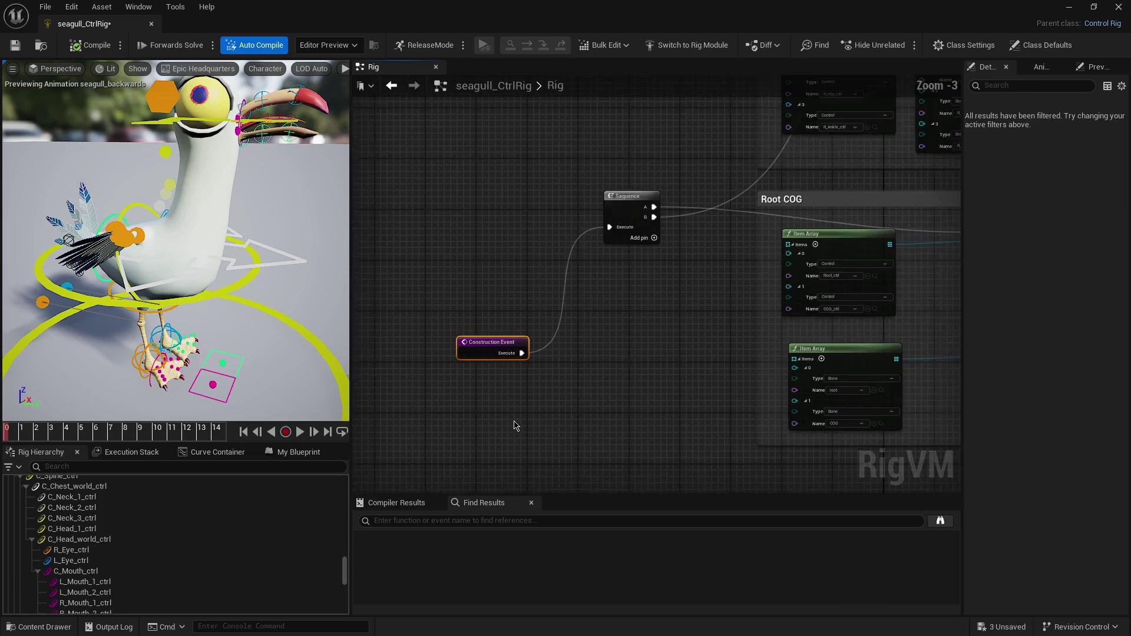
right_drag(602, 322, 557, 363)
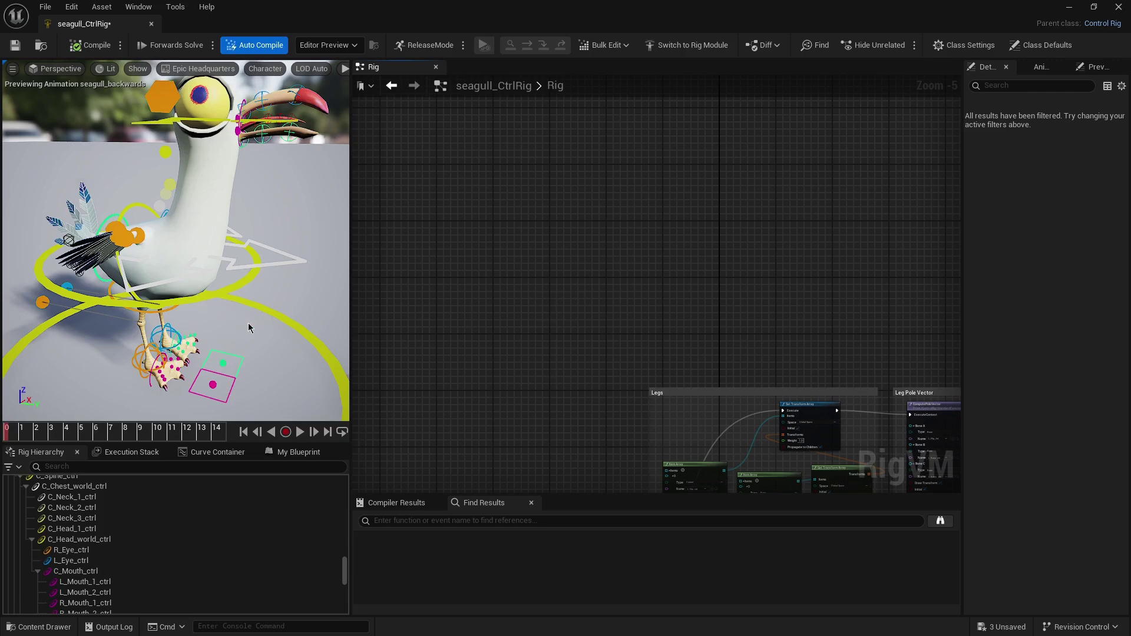
scroll(609, 392, down, 8)
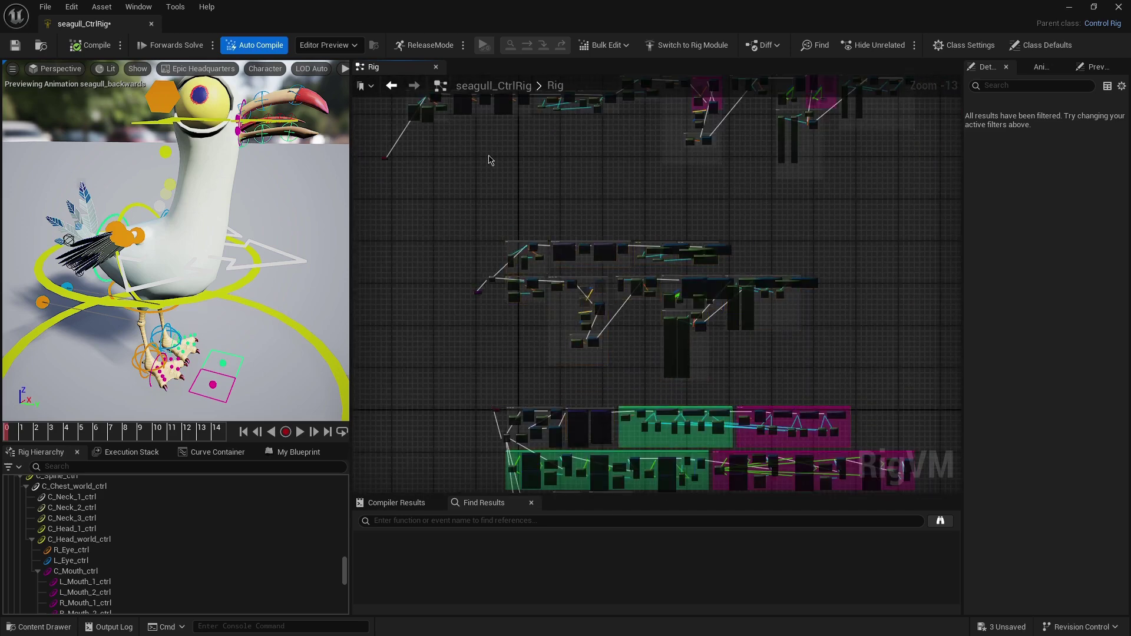
right_drag(488, 120, 627, 411)
scroll(626, 411, up, 4)
drag(407, 168, 800, 433)
Step: Drag the Backwards Solve node up to sit near the Legs group
scroll(800, 433, up, 3)
scroll(667, 374, up, 2)
drag(496, 400, 448, 114)
right_drag(487, 171, 594, 403)
Step: Inspect the Legs group's Item Array, Get Transform Array and Set Transform Array nodes
scroll(567, 394, up, 2)
drag(521, 306, 581, 156)
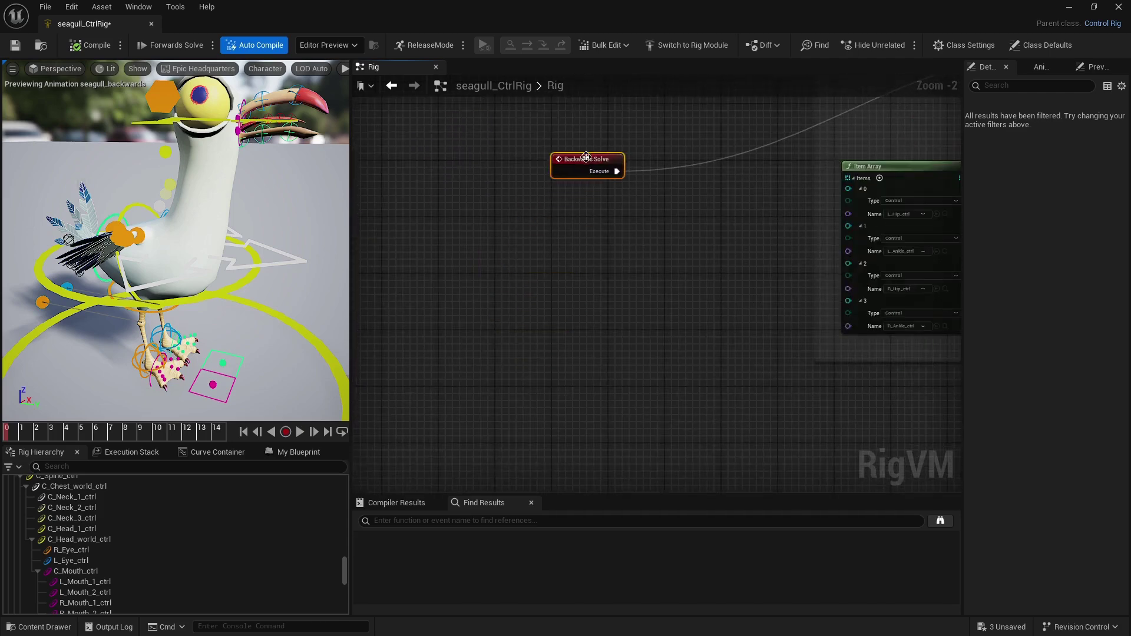
click(744, 310)
right_drag(746, 315, 347, 411)
right_drag(620, 250, 663, 249)
scroll(576, 263, up, 1)
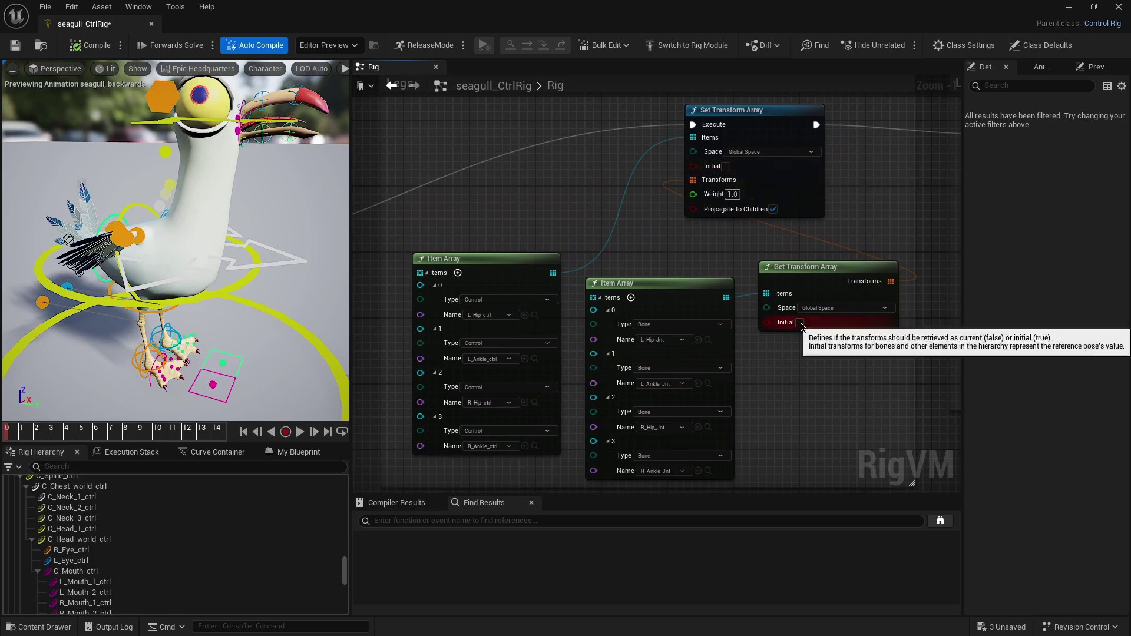
right_drag(505, 218, 579, 248)
scroll(584, 237, down, 1)
drag(430, 112, 572, 176)
click(464, 197)
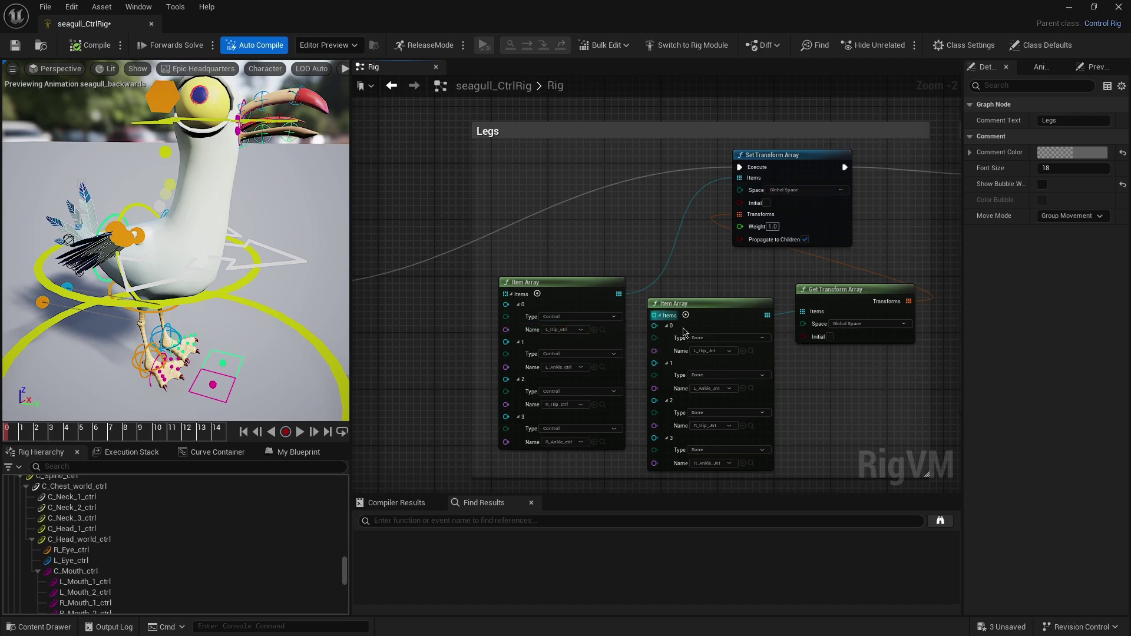
Step: Marquee-select the Backwards Solve node and nudge it up, just left of the Legs group
scroll(795, 385, down, 3)
drag(416, 252, 530, 404)
drag(482, 333, 489, 275)
click(488, 327)
scroll(499, 335, down, 3)
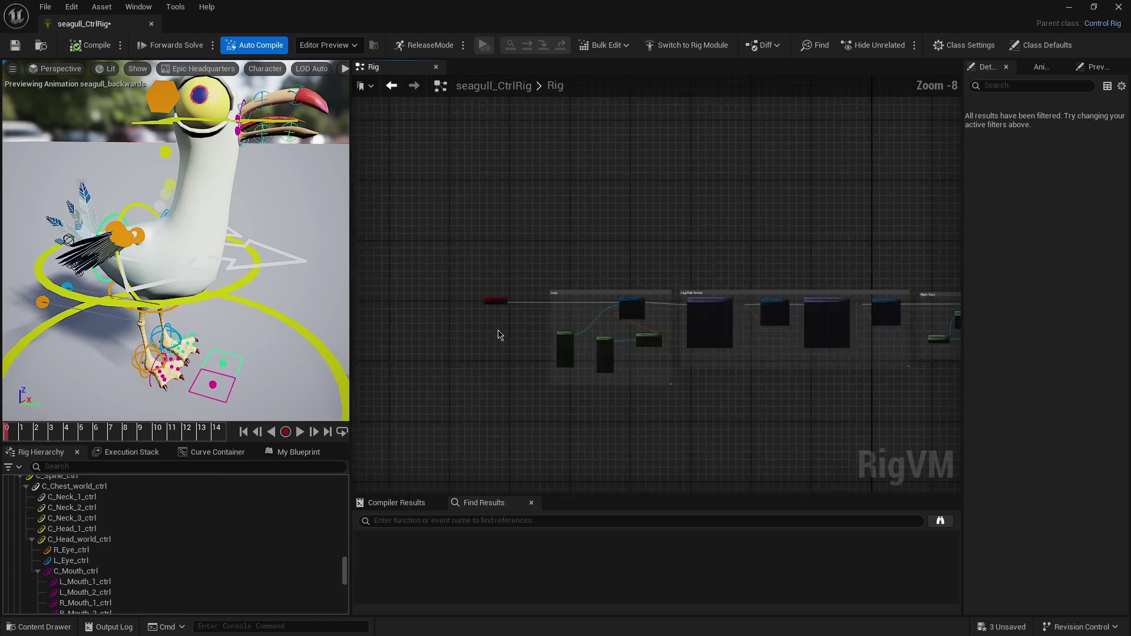
right_drag(943, 245, 632, 220)
right_drag(776, 210, 494, 201)
right_drag(729, 177, 547, 190)
scroll(547, 257, up, 7)
scroll(636, 339, up, 1)
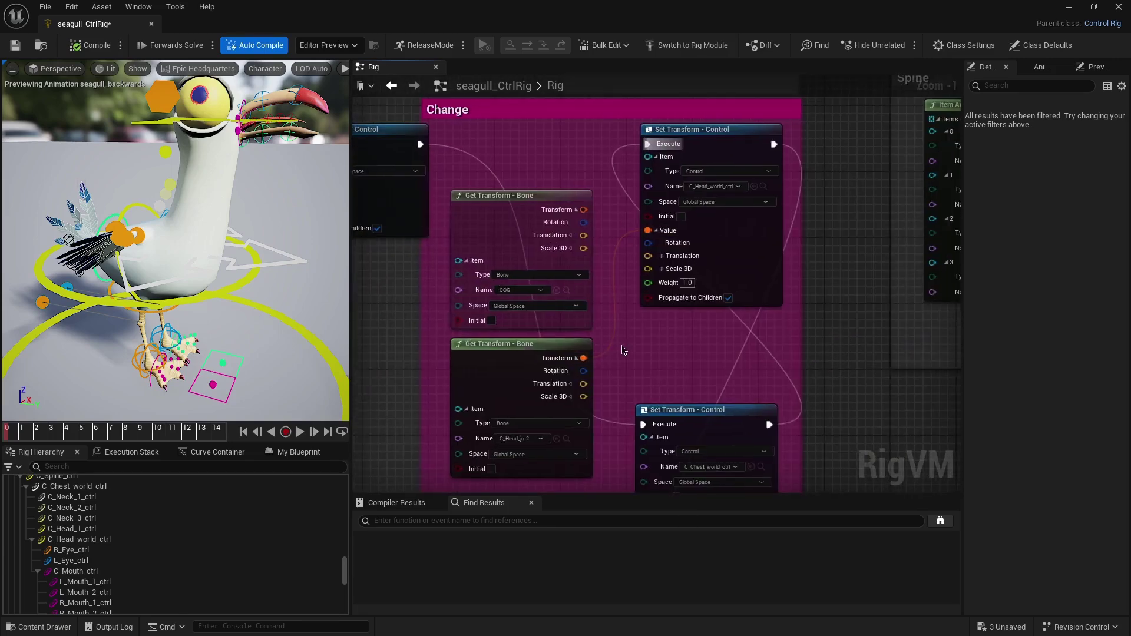
scroll(685, 346, down, 1)
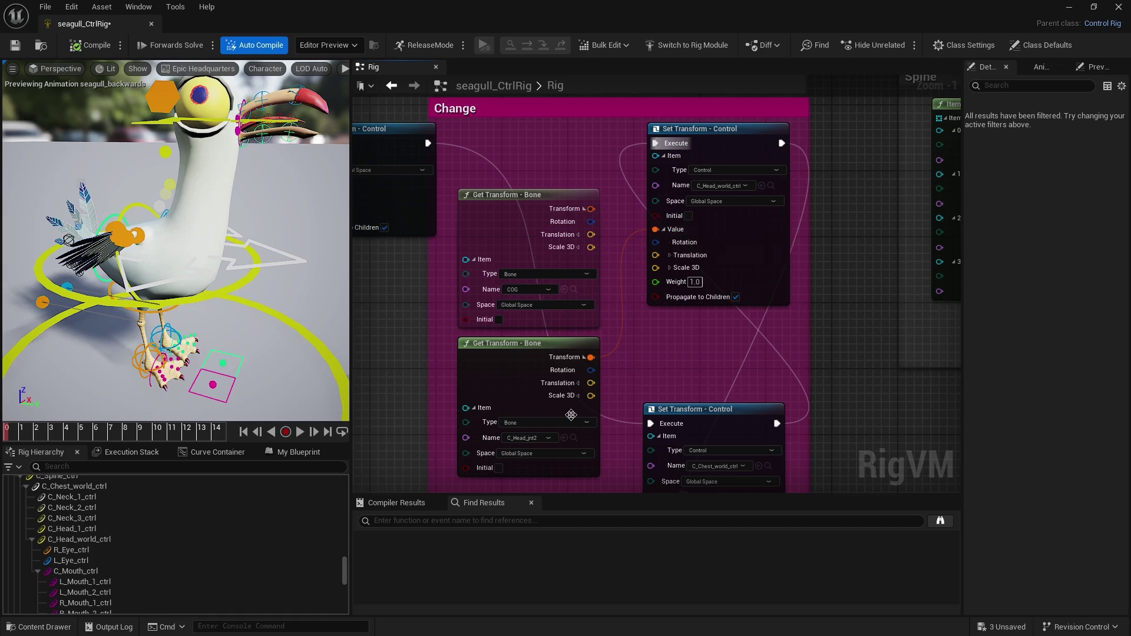
scroll(846, 242, down, 7)
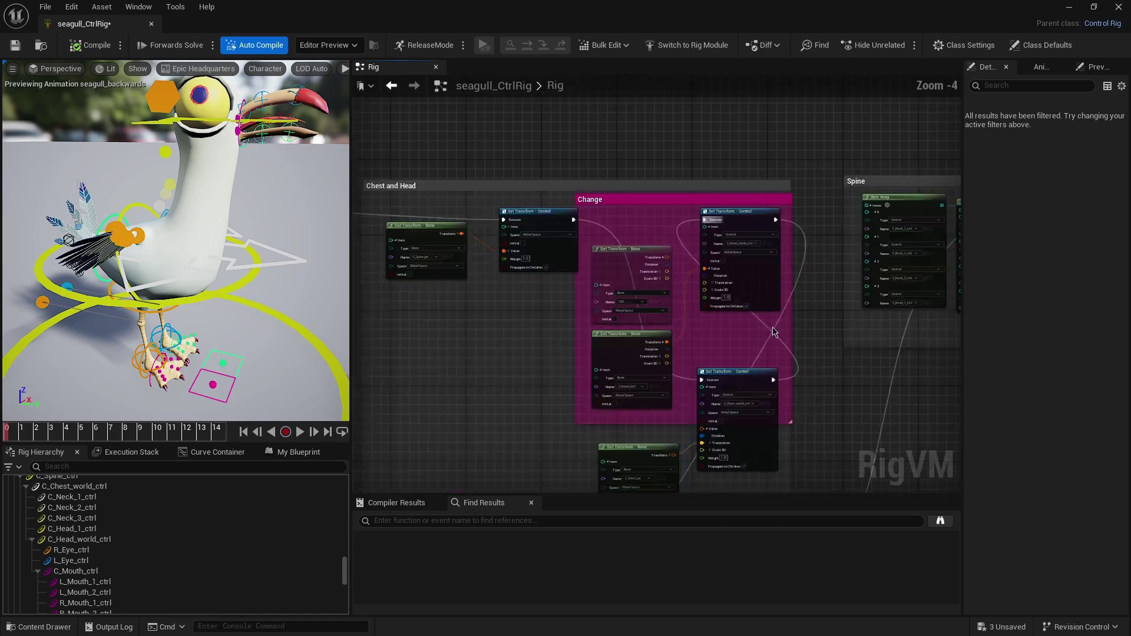
scroll(746, 229, up, 5)
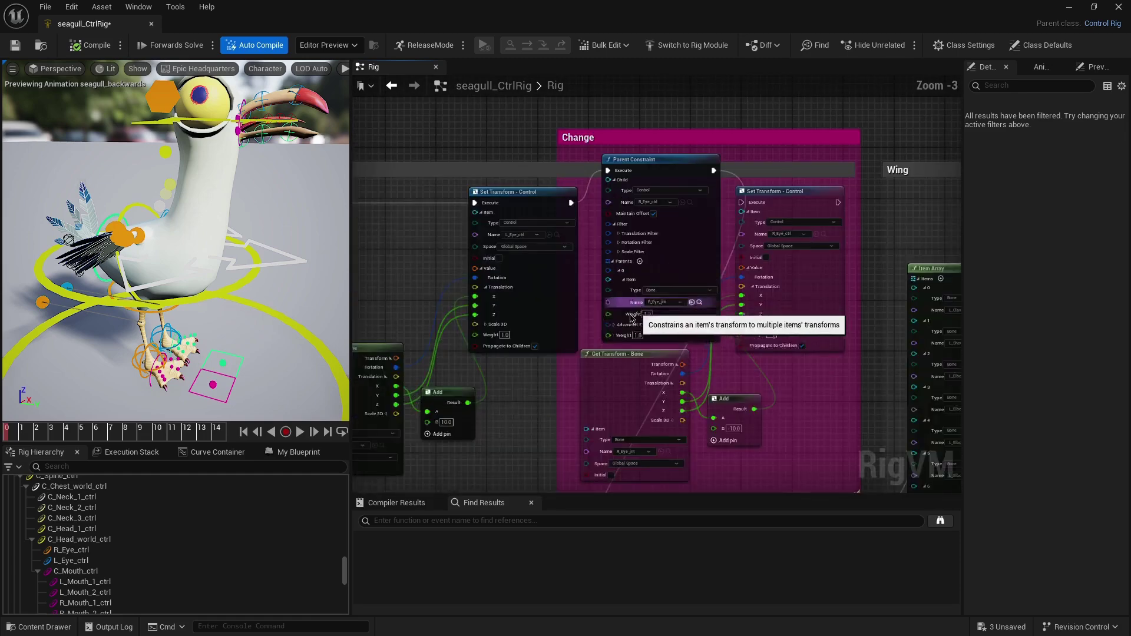
right_drag(530, 392, 485, 386)
click(161, 93)
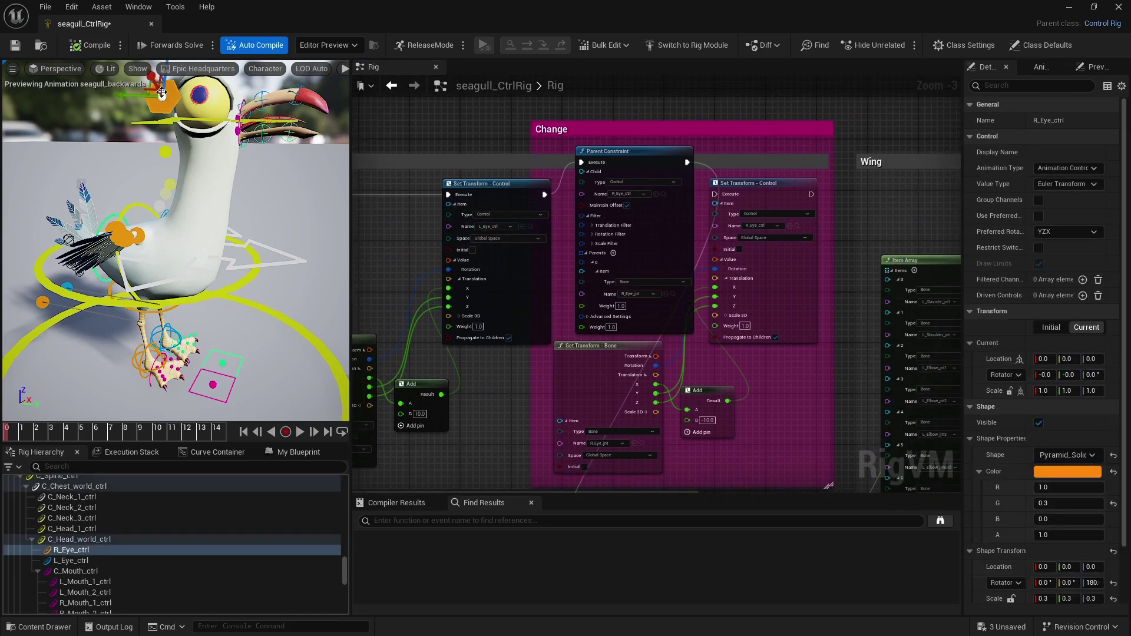
right_drag(505, 374, 491, 421)
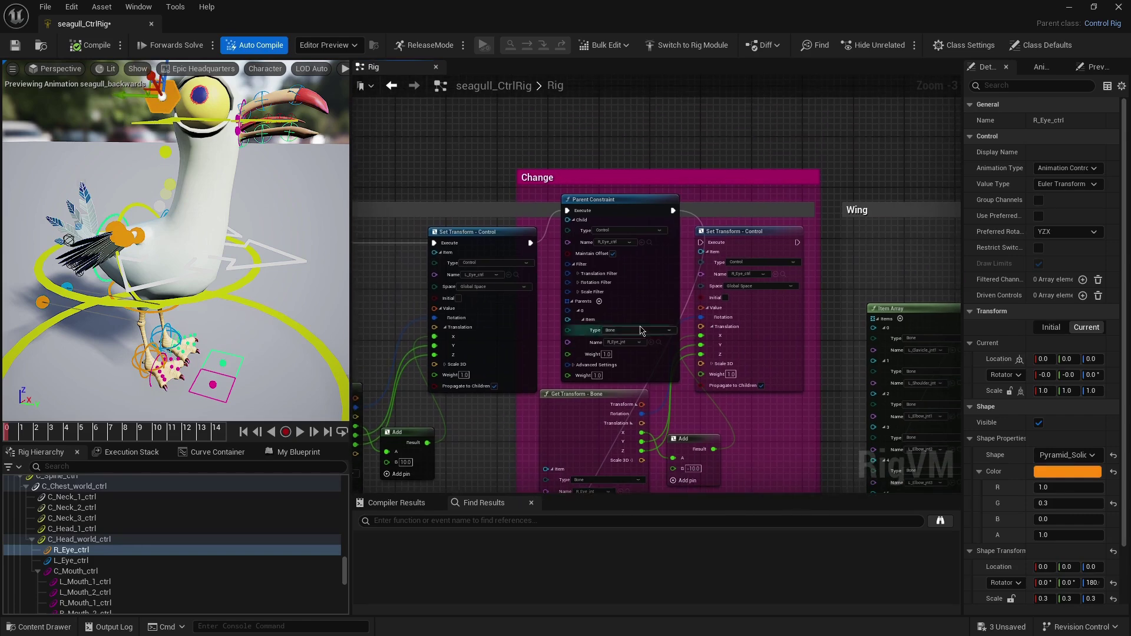
scroll(533, 247, up, 3)
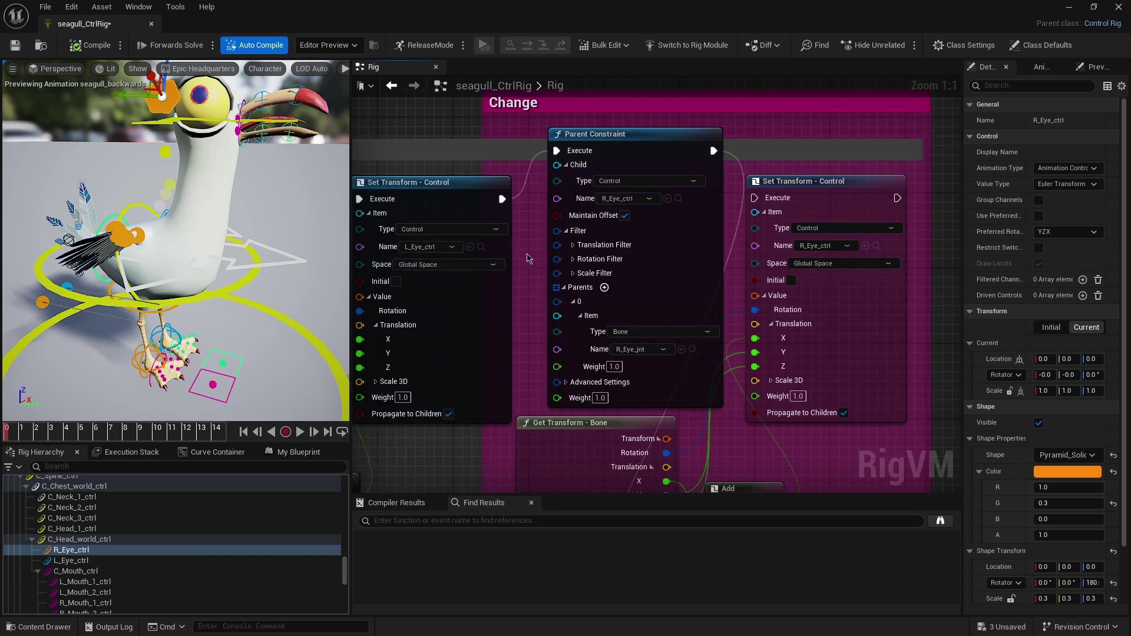
right_drag(528, 254, 552, 292)
click(624, 174)
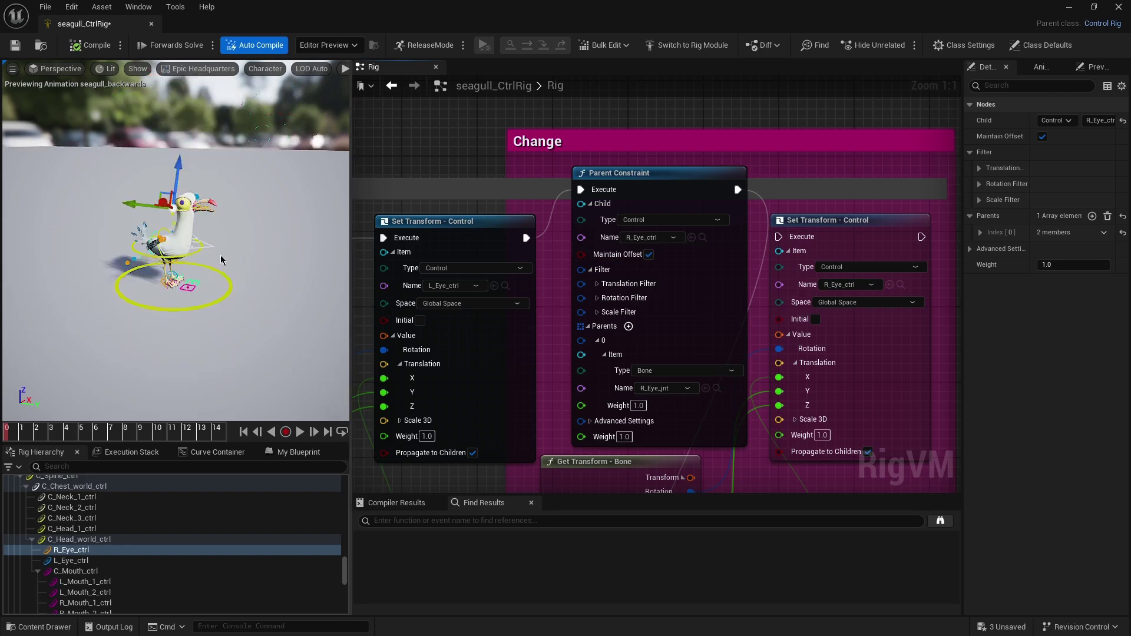
scroll(508, 304, down, 4)
Step: Bring up the Preview Scene Settings panel and widen it
scroll(499, 305, down, 11)
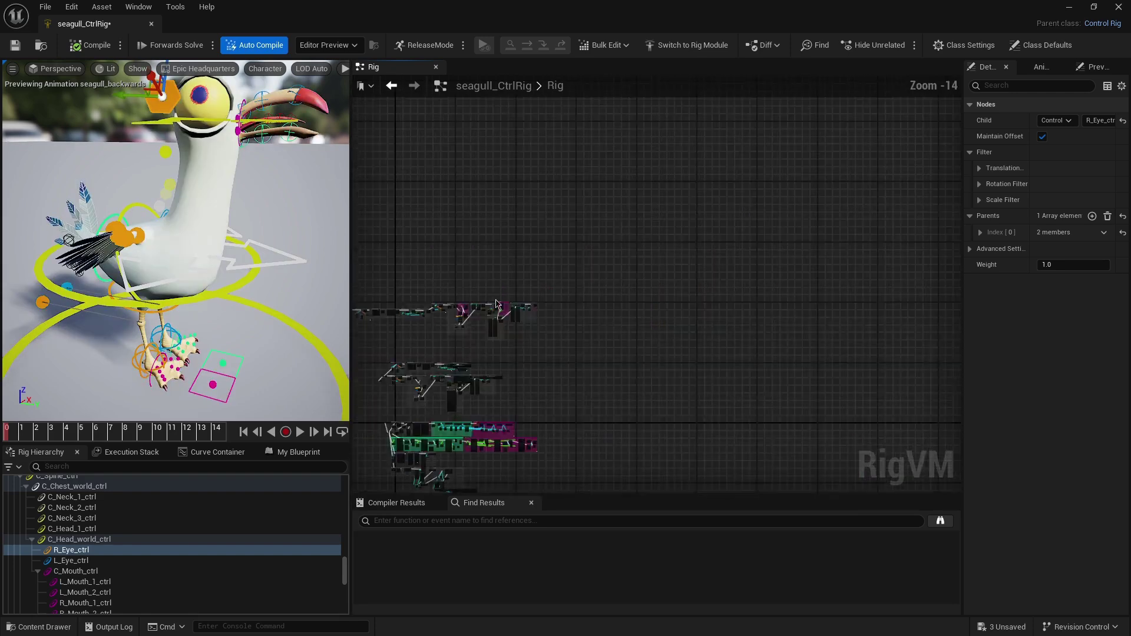
right_drag(499, 305, 671, 322)
scroll(671, 322, up, 3)
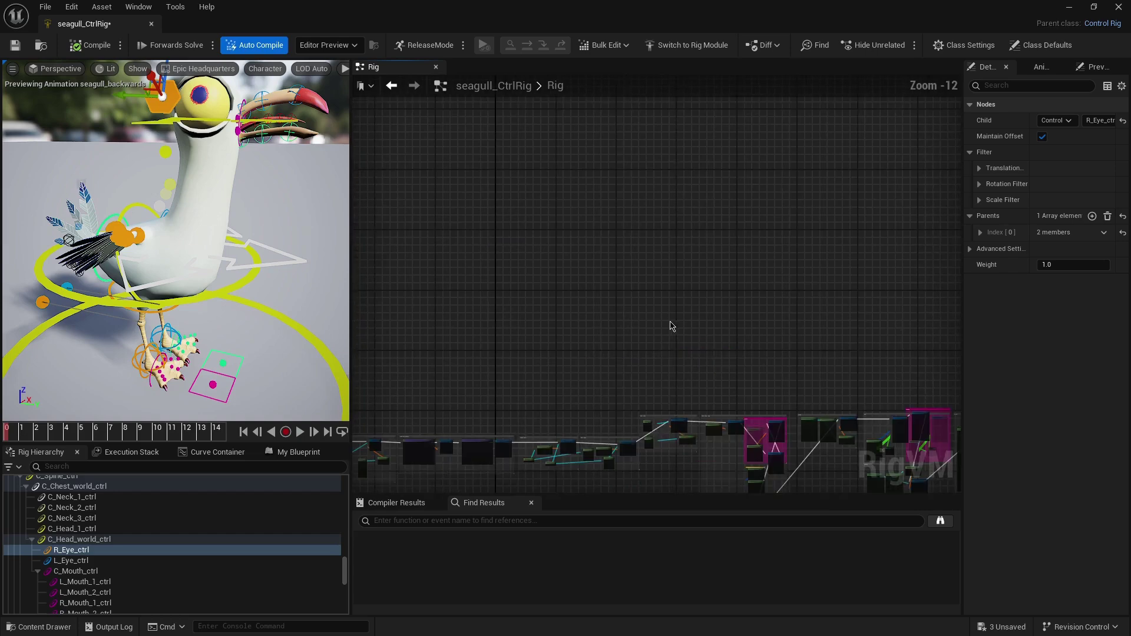
click(1040, 69)
click(1096, 66)
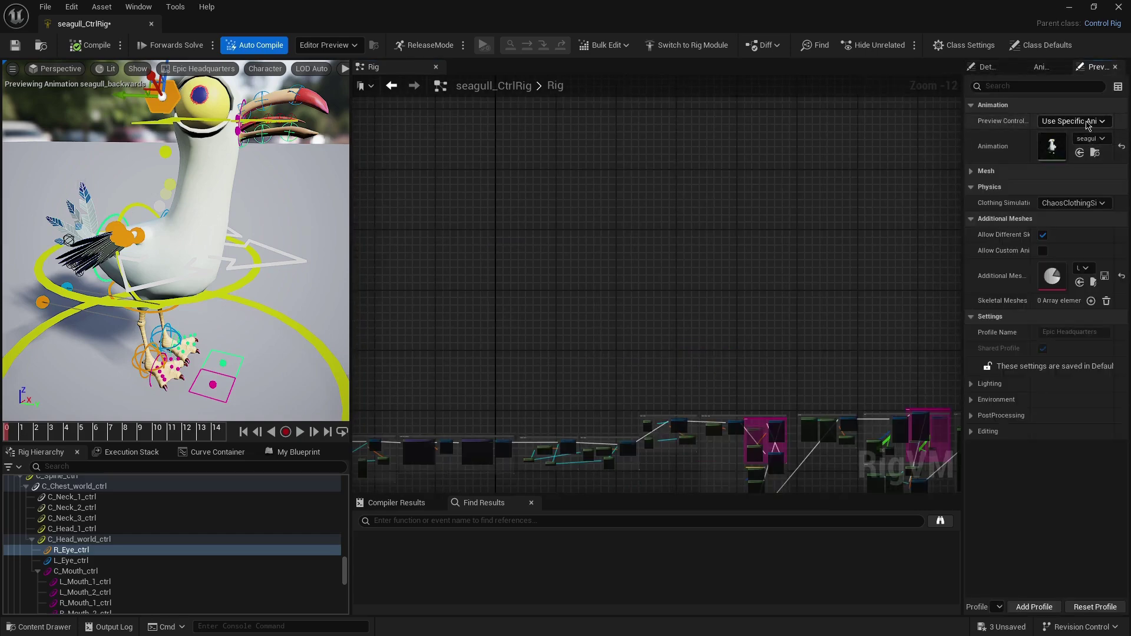
drag(964, 124, 871, 124)
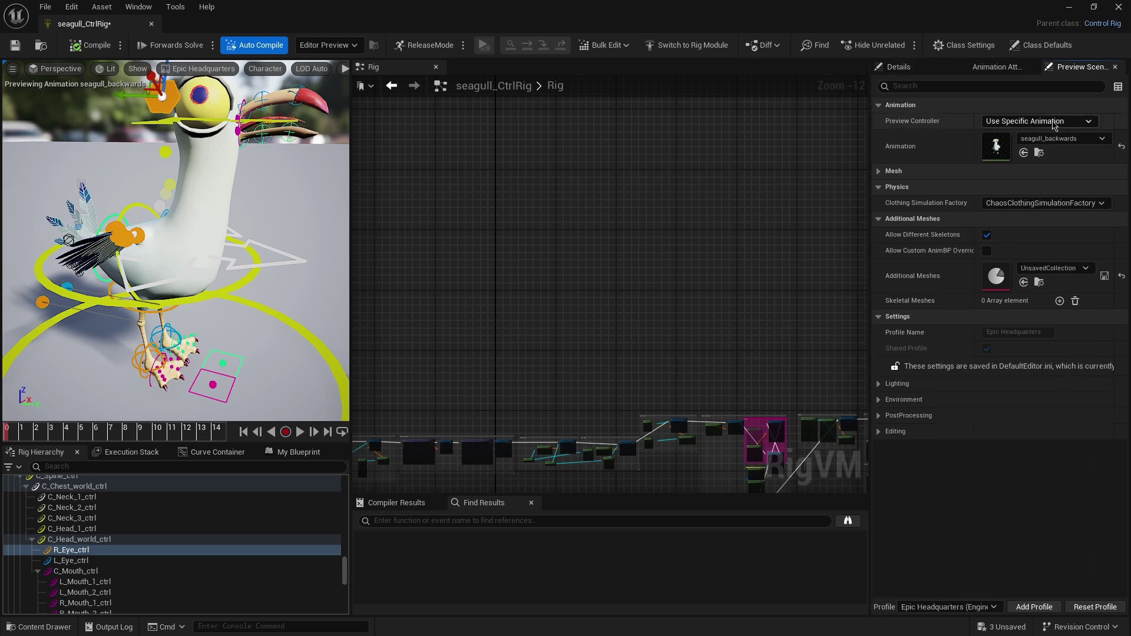
Step: Keep seagull_backwards as the specific preview animation, then play and pause it
click(1055, 121)
click(1028, 153)
click(300, 432)
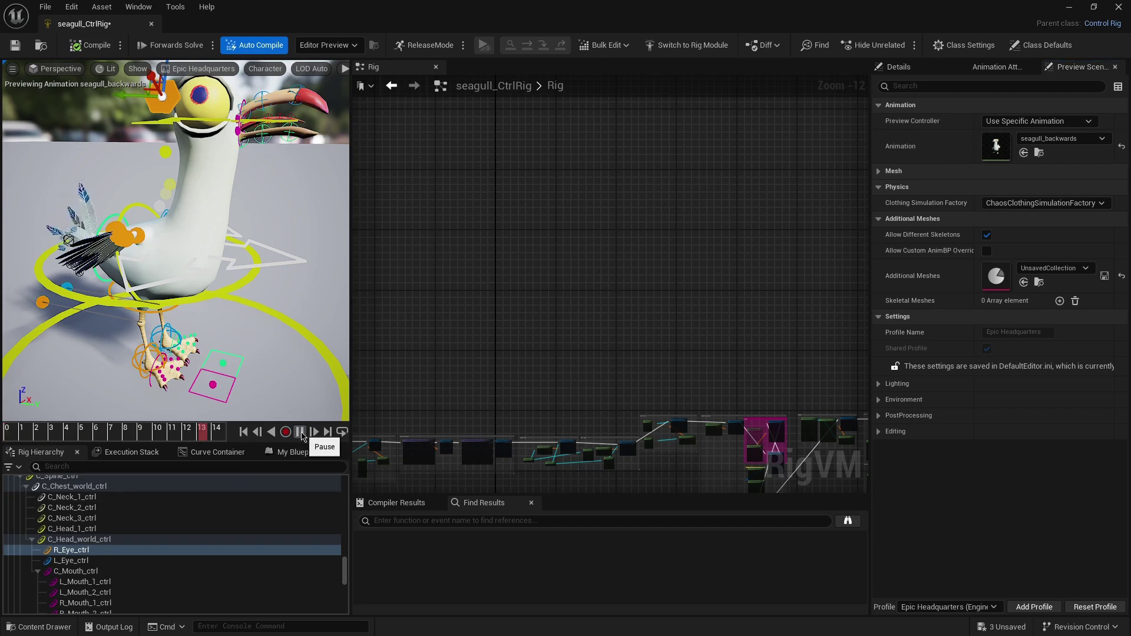
click(301, 432)
Step: Set the rig's solve mode to Backwards and Forwards
click(213, 46)
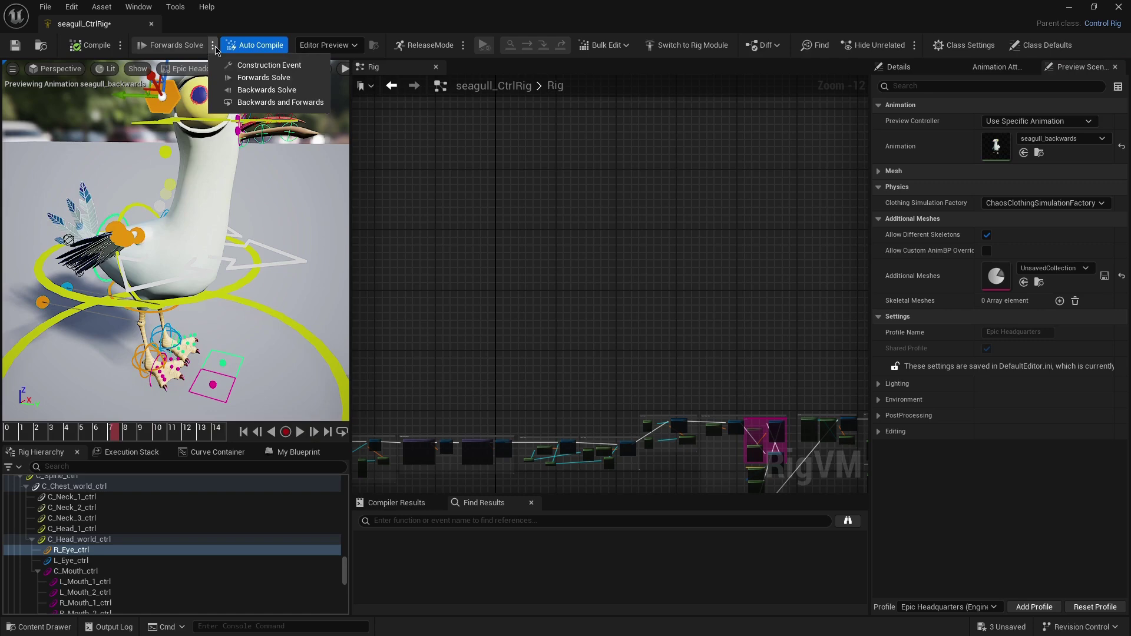
click(281, 103)
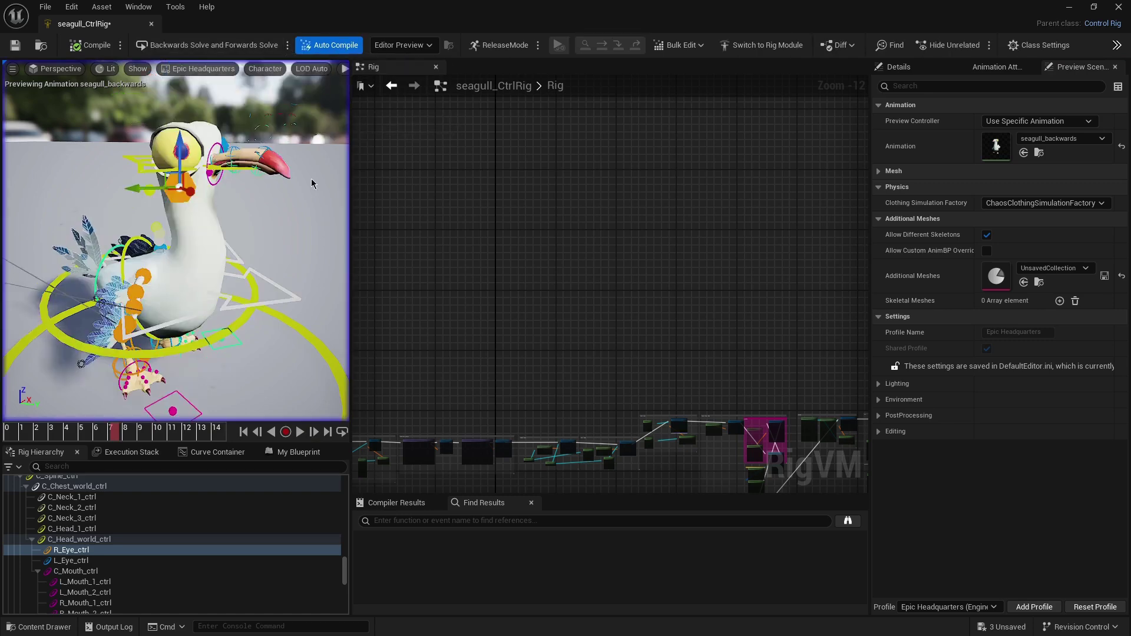
scroll(311, 183, down, 3)
alt+drag(311, 183, 311, 148)
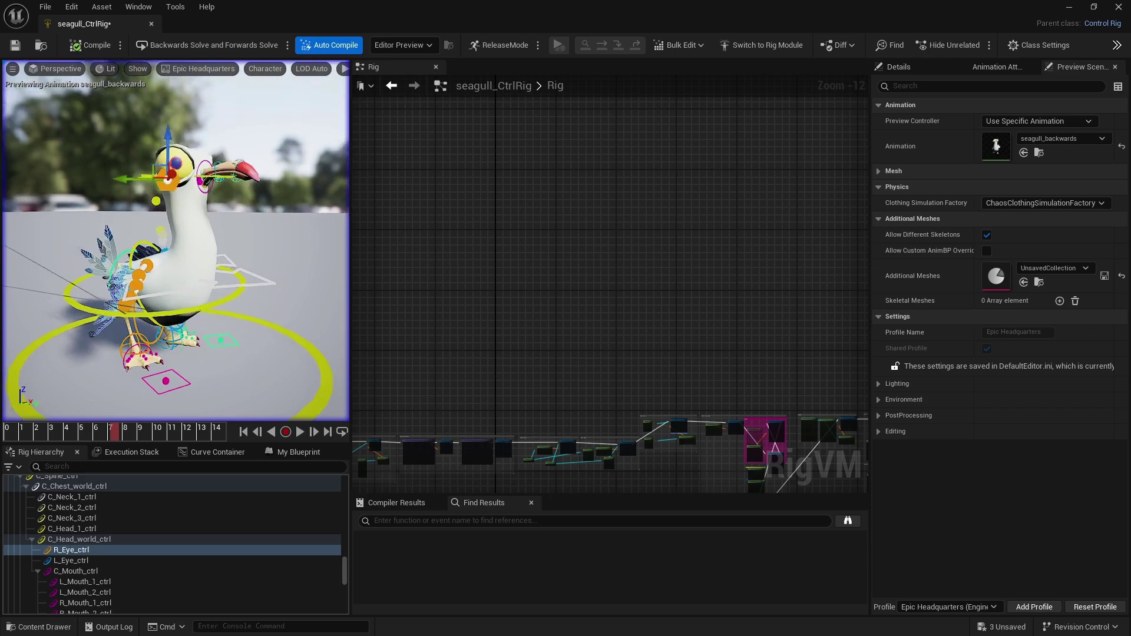
Step: Play the preview, clear the eye control selection, pause at frame 2 and orbit the seagull
click(300, 432)
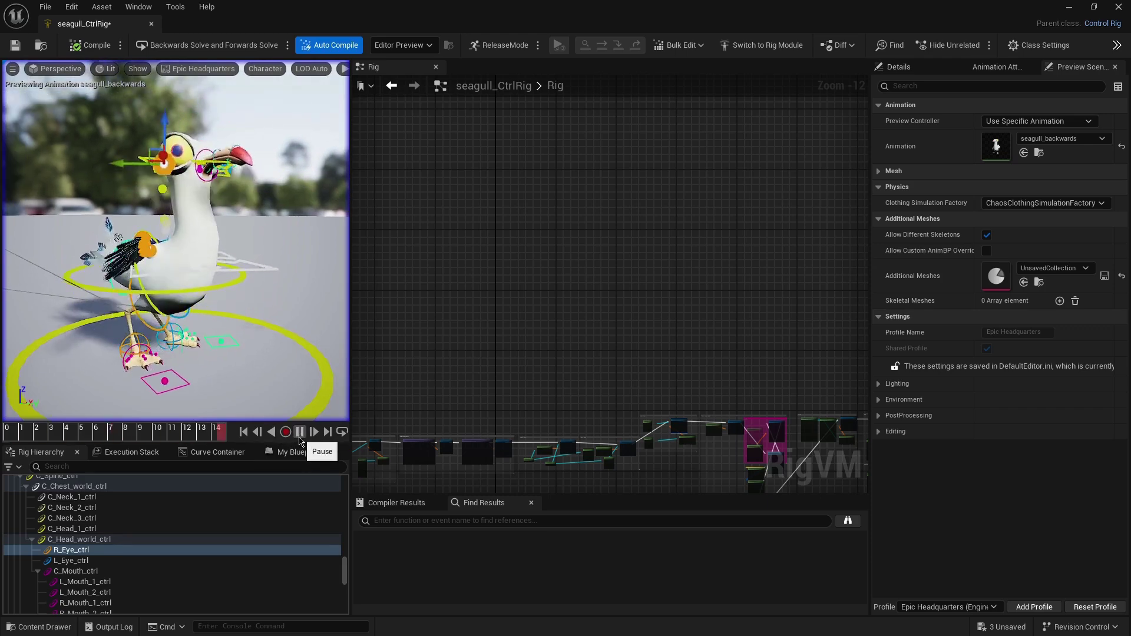
click(263, 363)
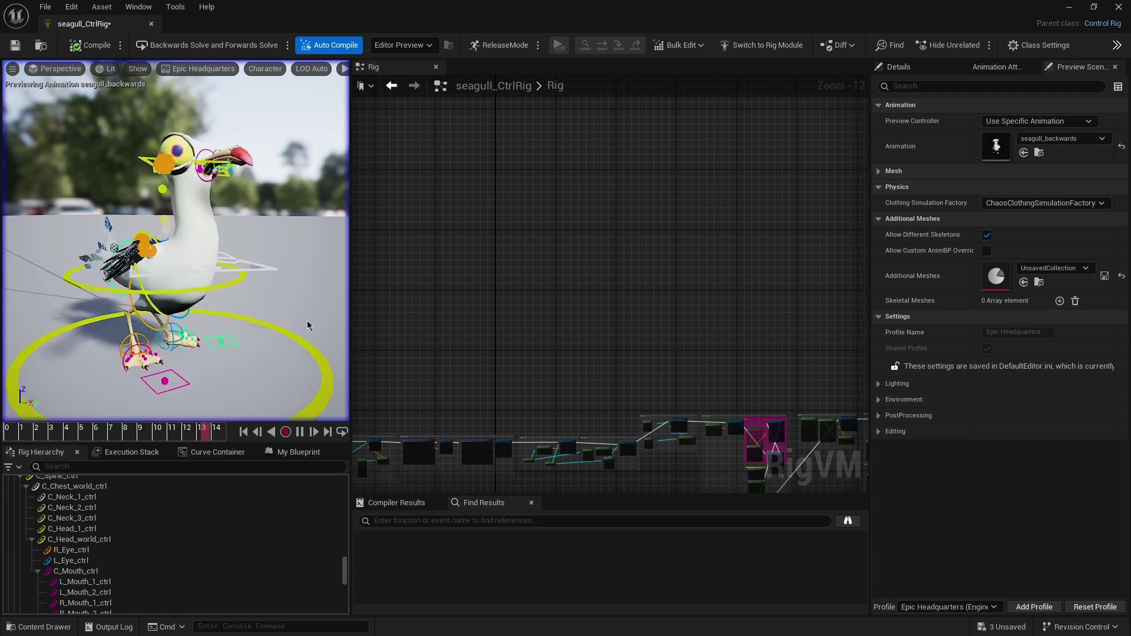
click(299, 432)
drag(137, 429, 18, 428)
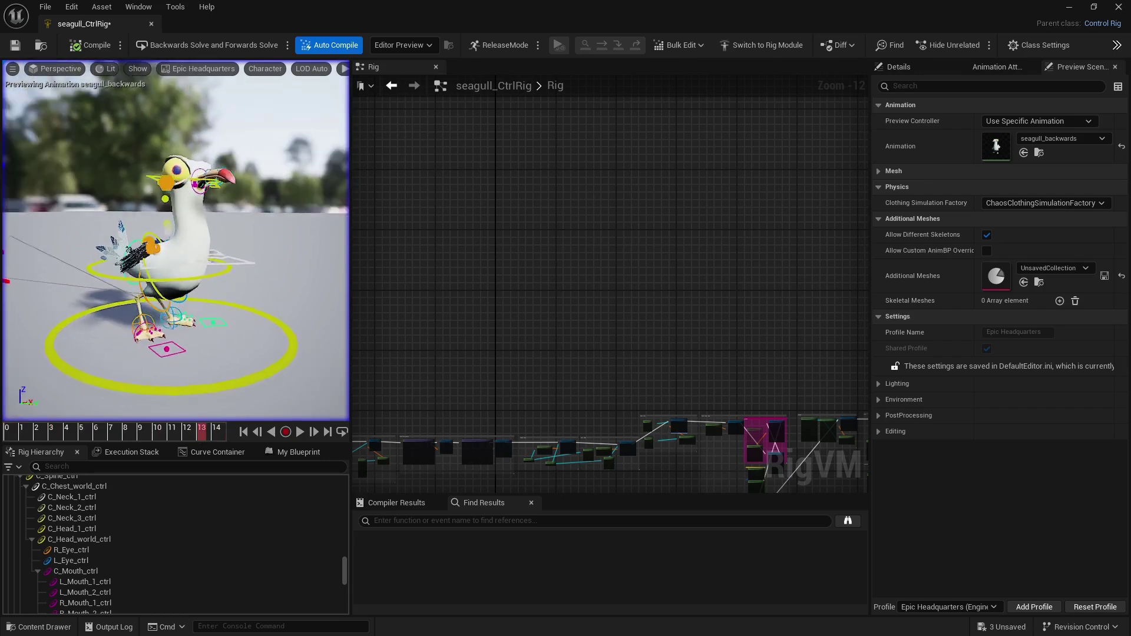
alt+drag(176, 241, 106, 243)
Step: Minimize the rig editor and show the Sequencer timeline, stepping back to frame 2
click(1070, 8)
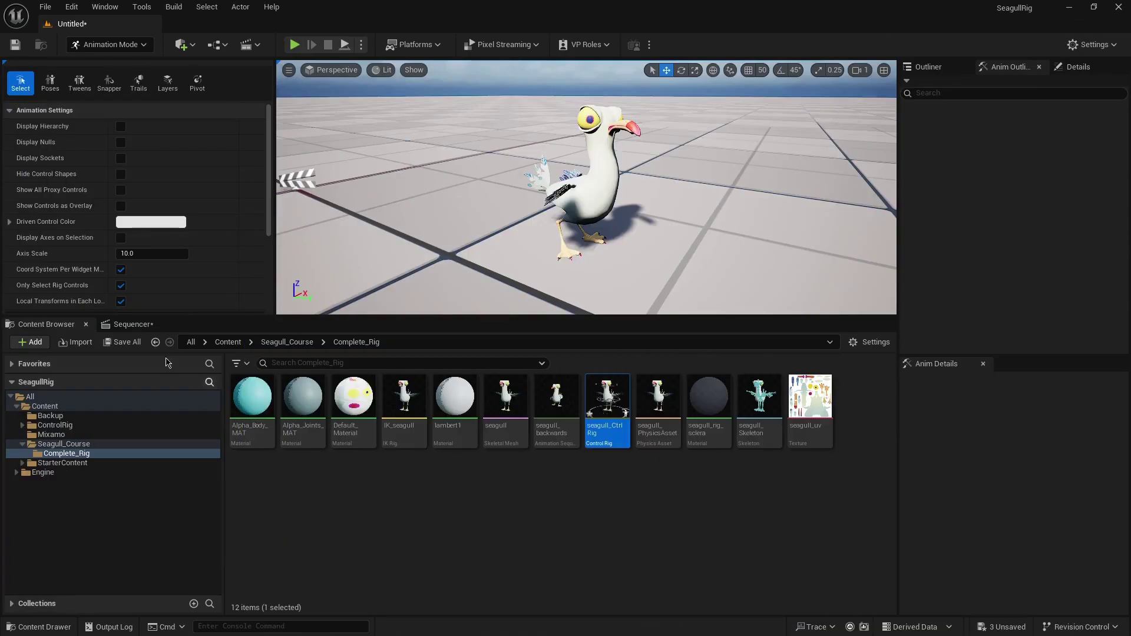
click(128, 325)
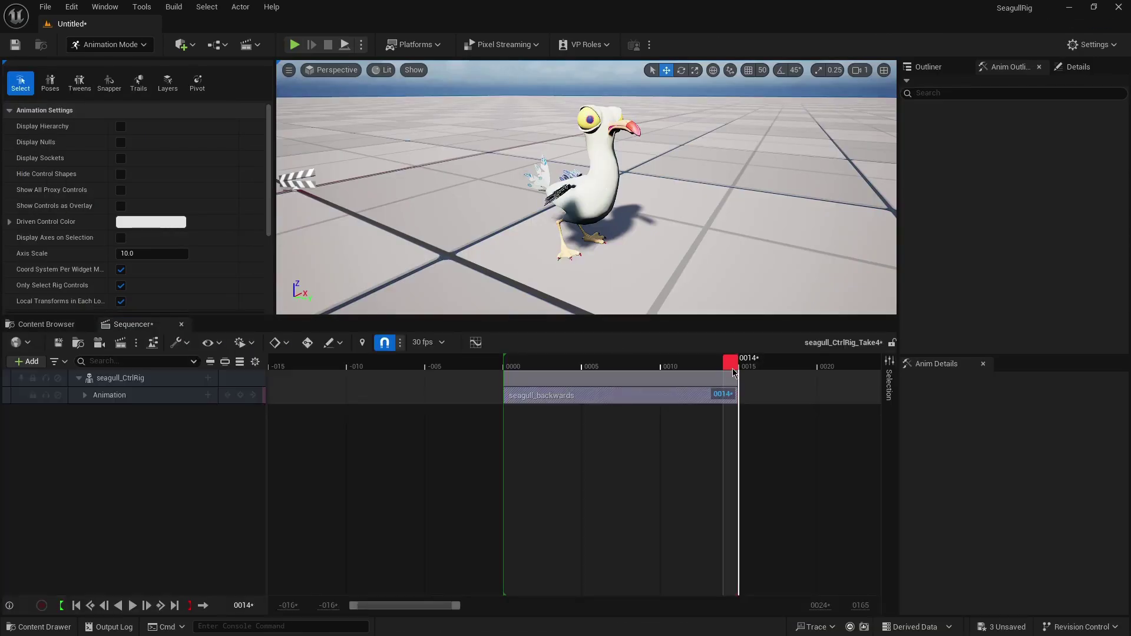
drag(733, 370, 536, 367)
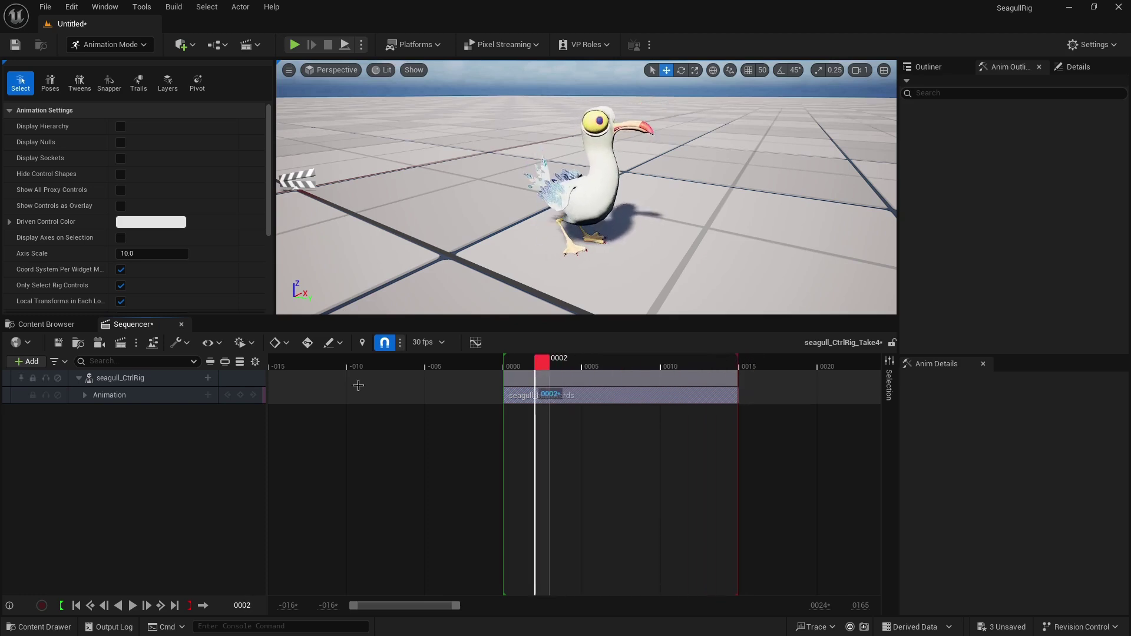
Step: Select the seagull_CtrlRig track, orbit the seagull and rewind the timeline to frame 0
click(141, 380)
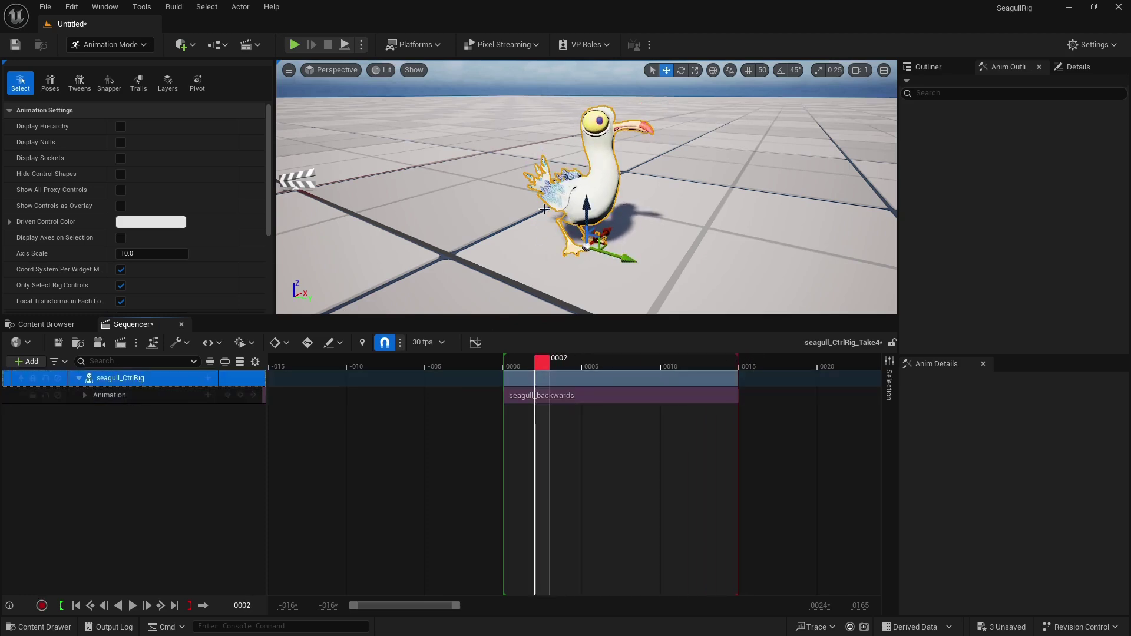
alt+drag(545, 209, 495, 191)
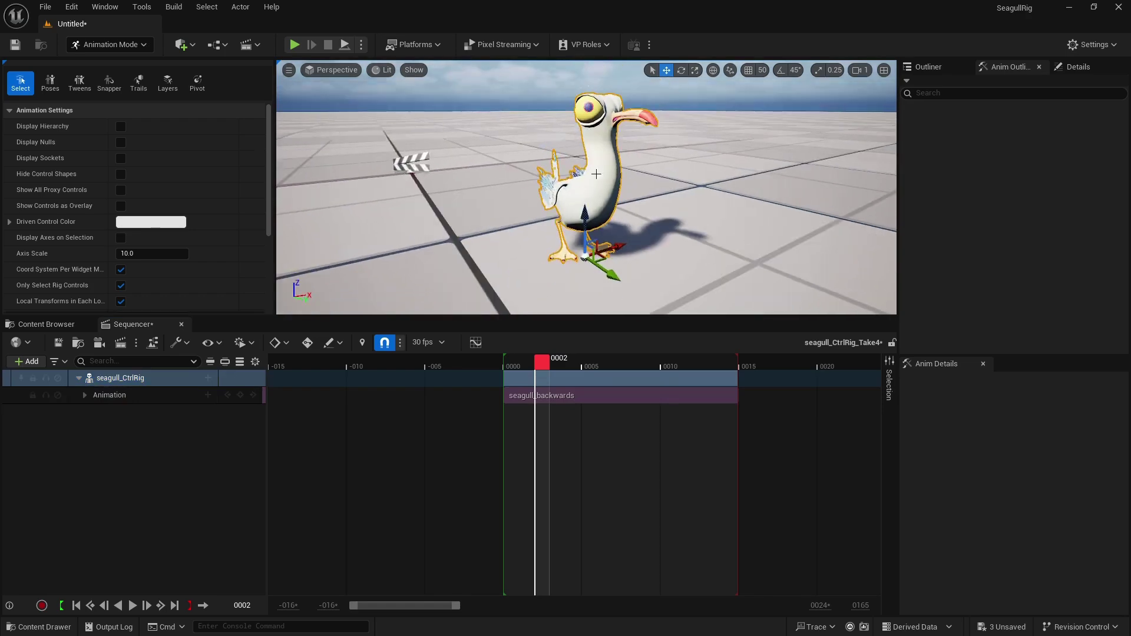
alt+drag(596, 174, 624, 175)
drag(541, 369, 510, 366)
Step: Bake the track to seagull_CtrlRig with Create, then play it and select C_Chest_world_ctrl
right_click(129, 378)
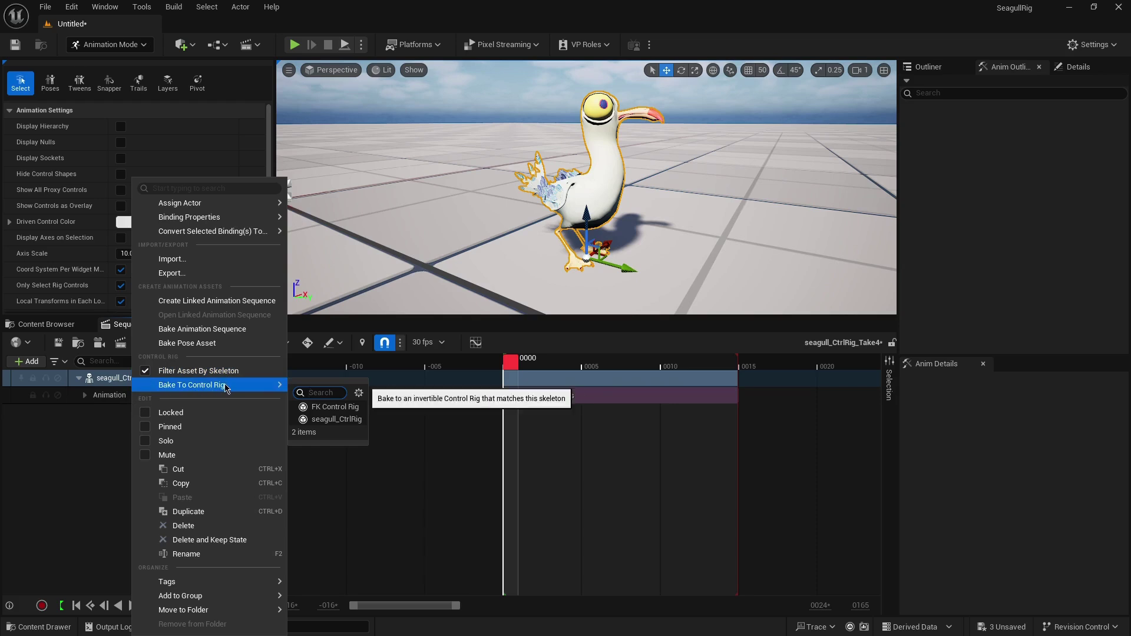
click(336, 421)
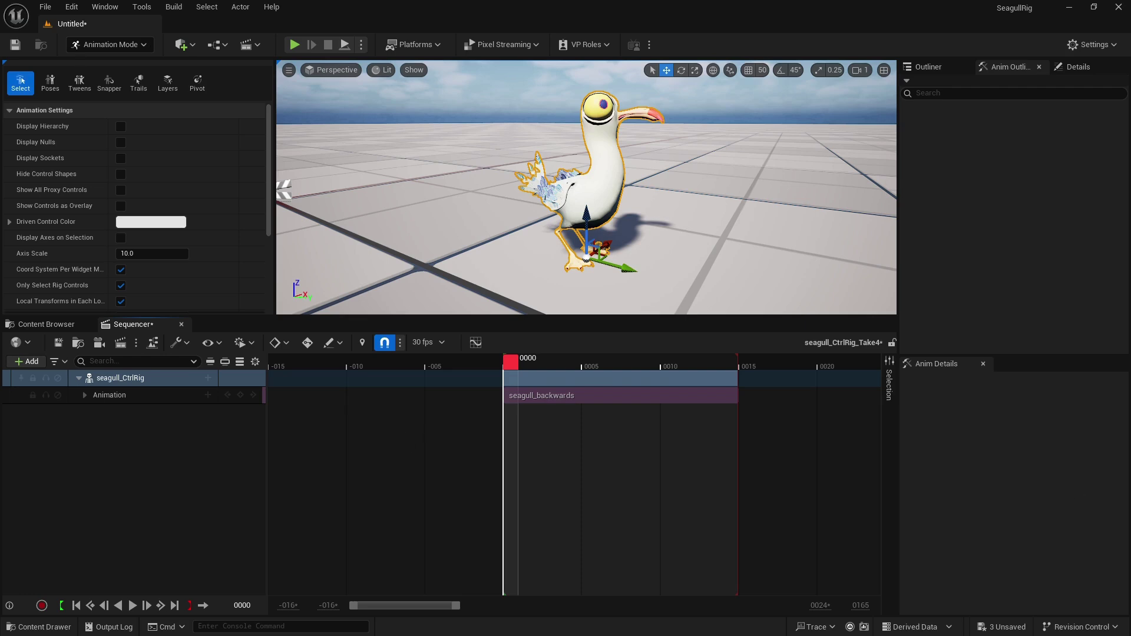
drag(1130, 188, 842, 117)
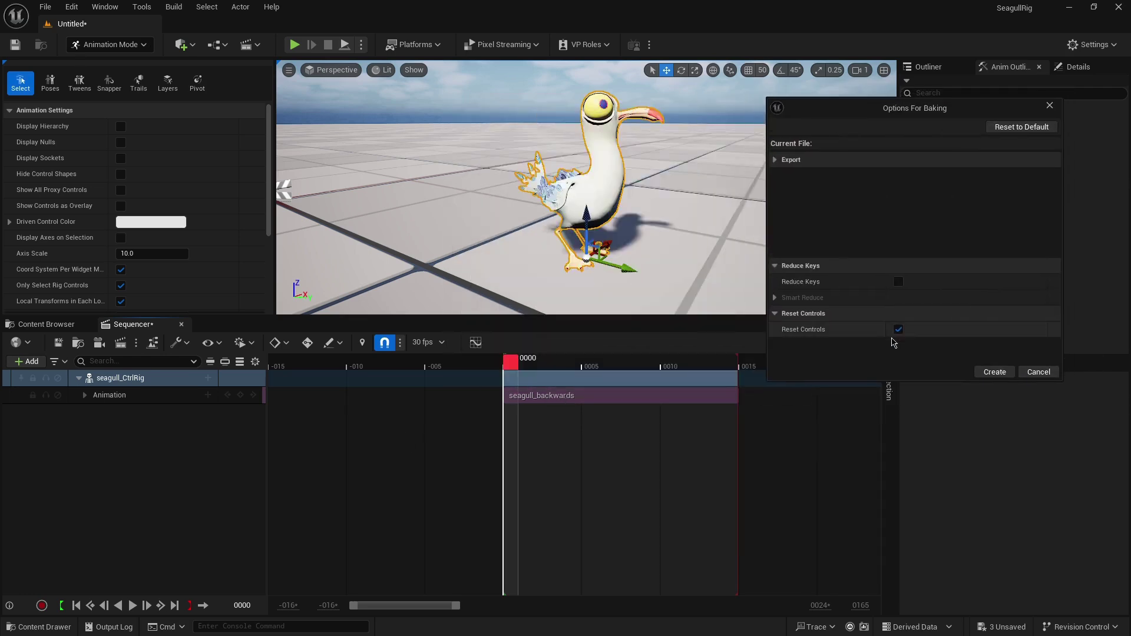
click(995, 372)
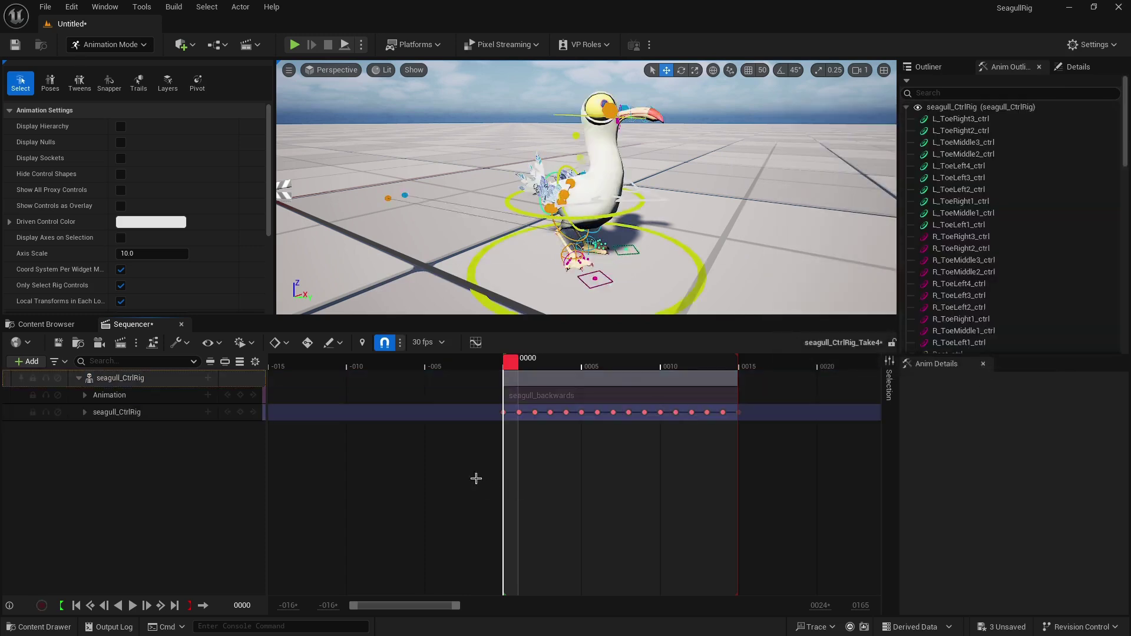
key(space)
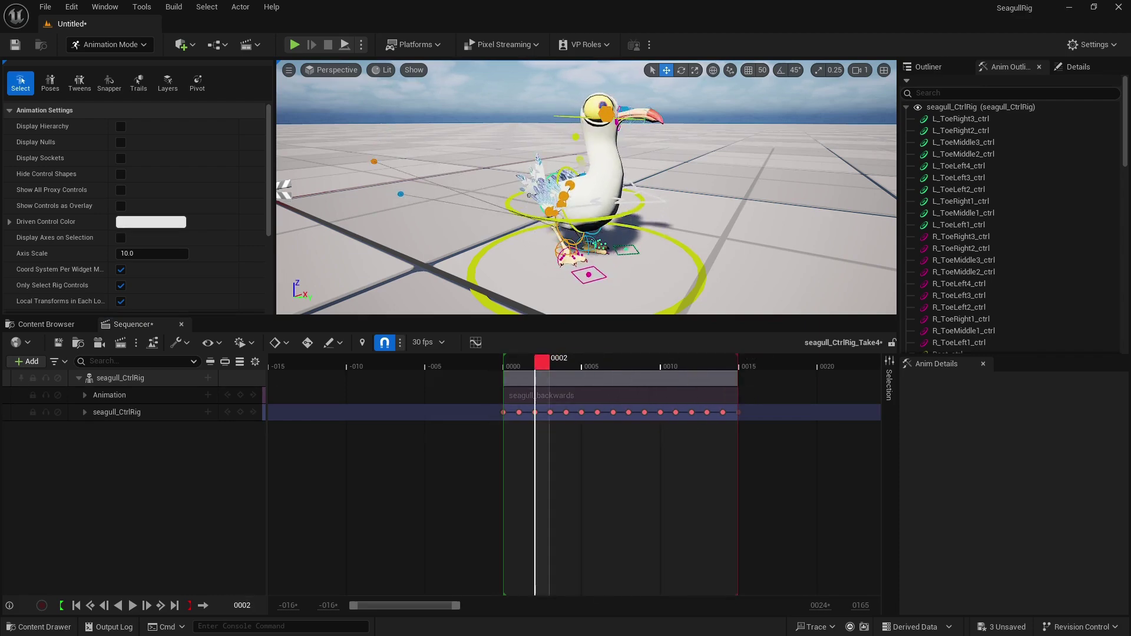
click(614, 182)
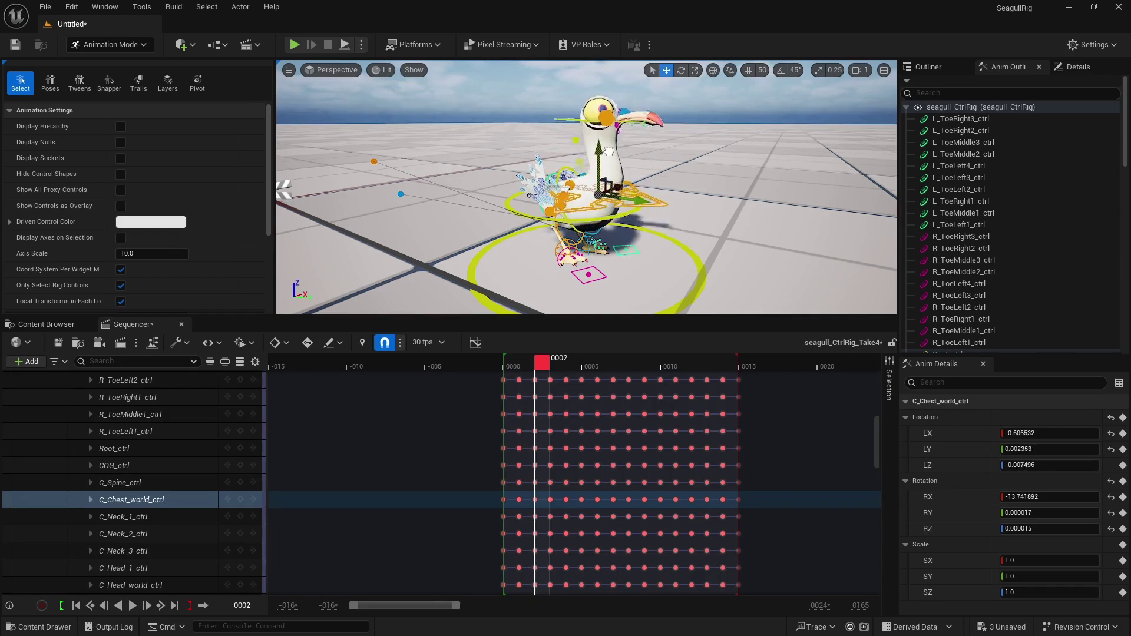